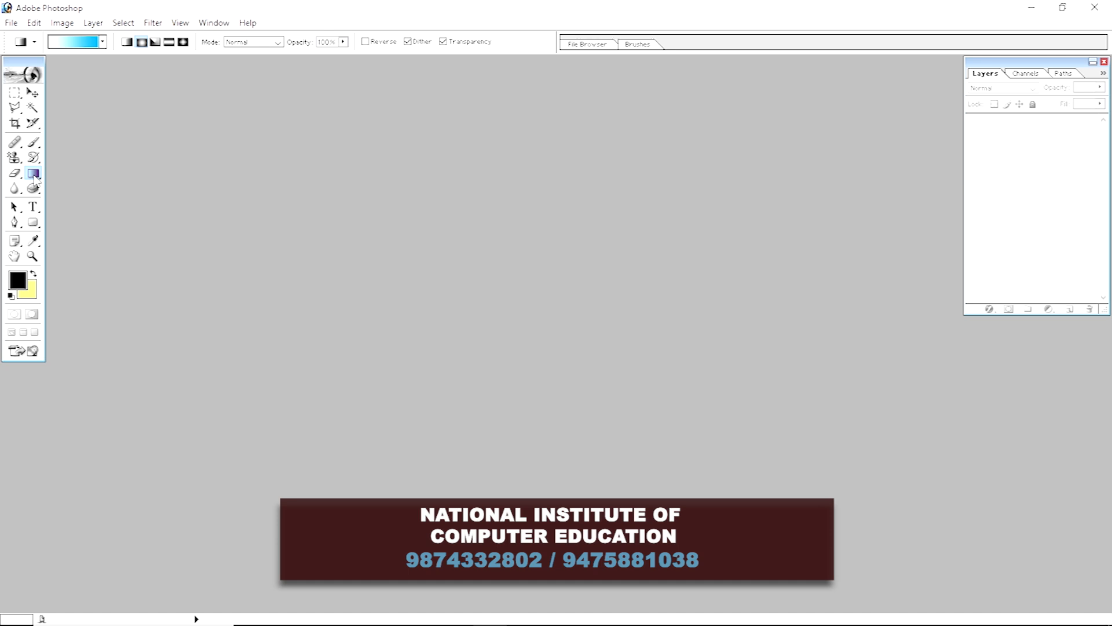
- Create a white 1024 x 768 pixel RGB document at 72 pixels/inch and add an empty layer above the background
left_click(10, 27)
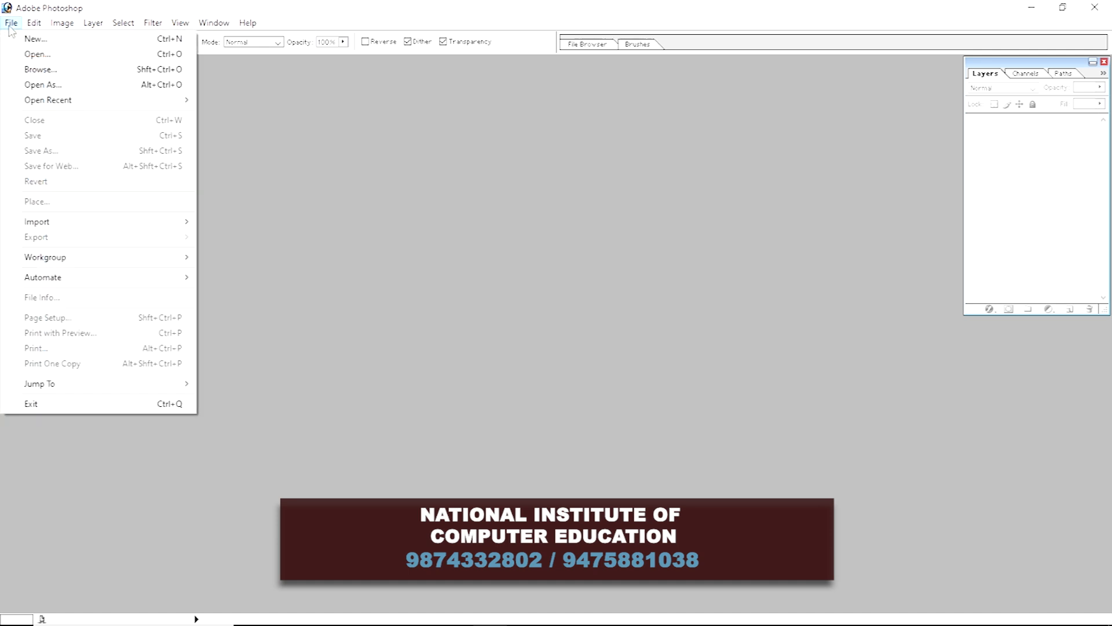
left_click(35, 39)
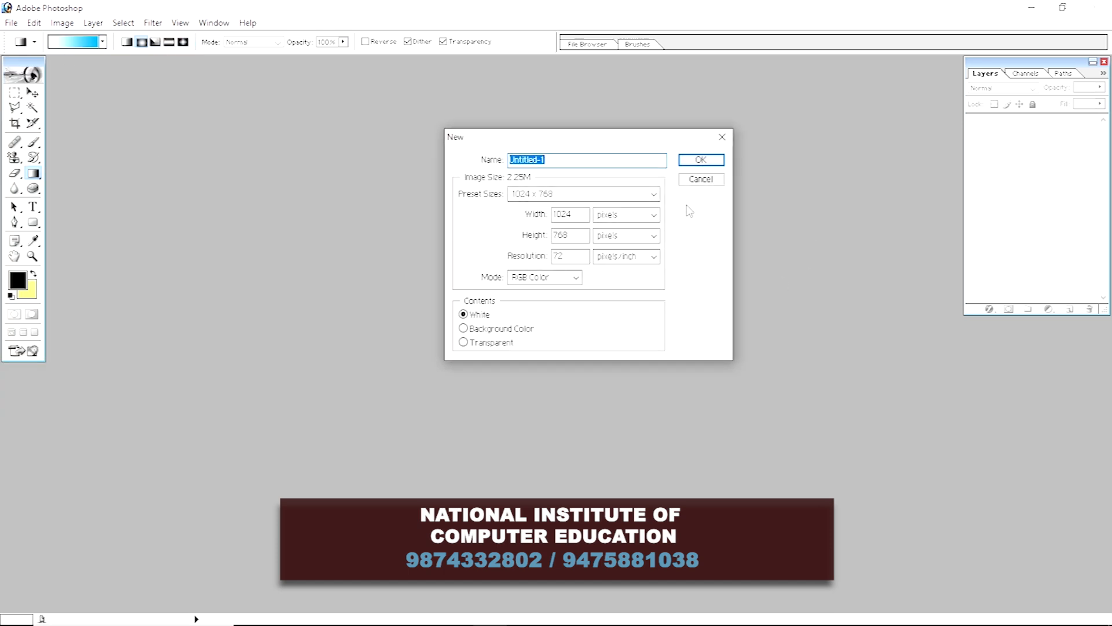
left_click(700, 159)
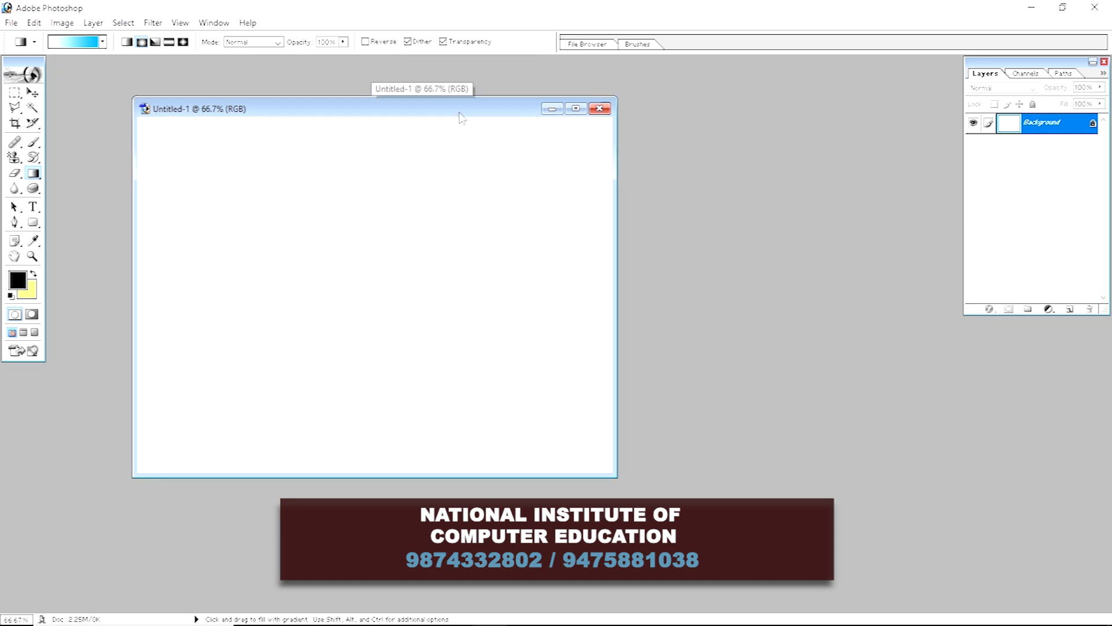
left_click_drag(459, 113, 513, 116)
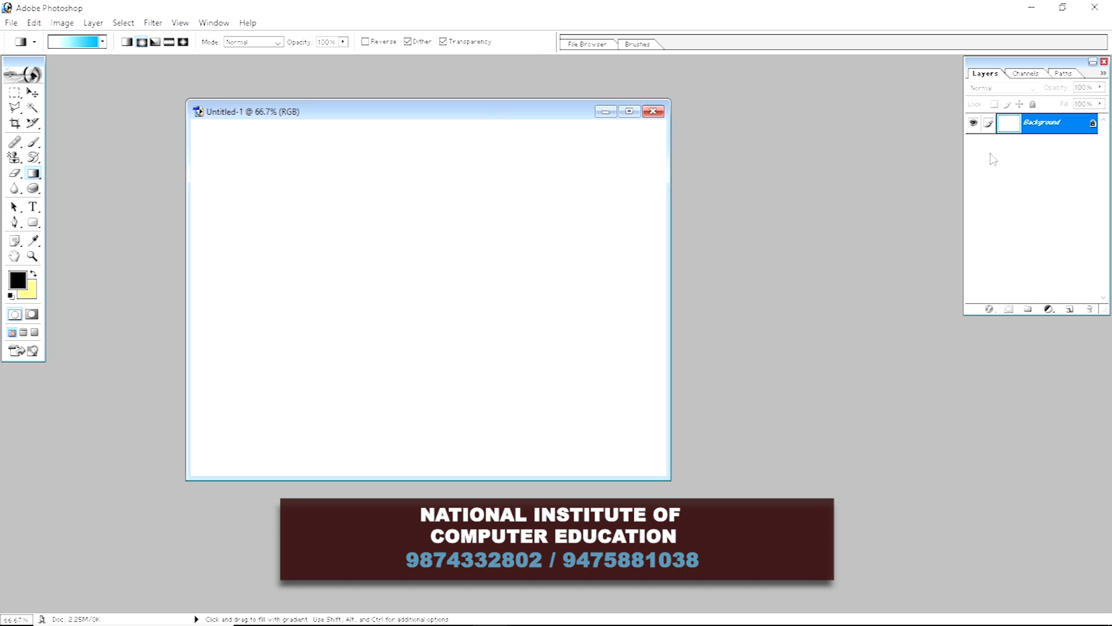
left_click(1069, 309)
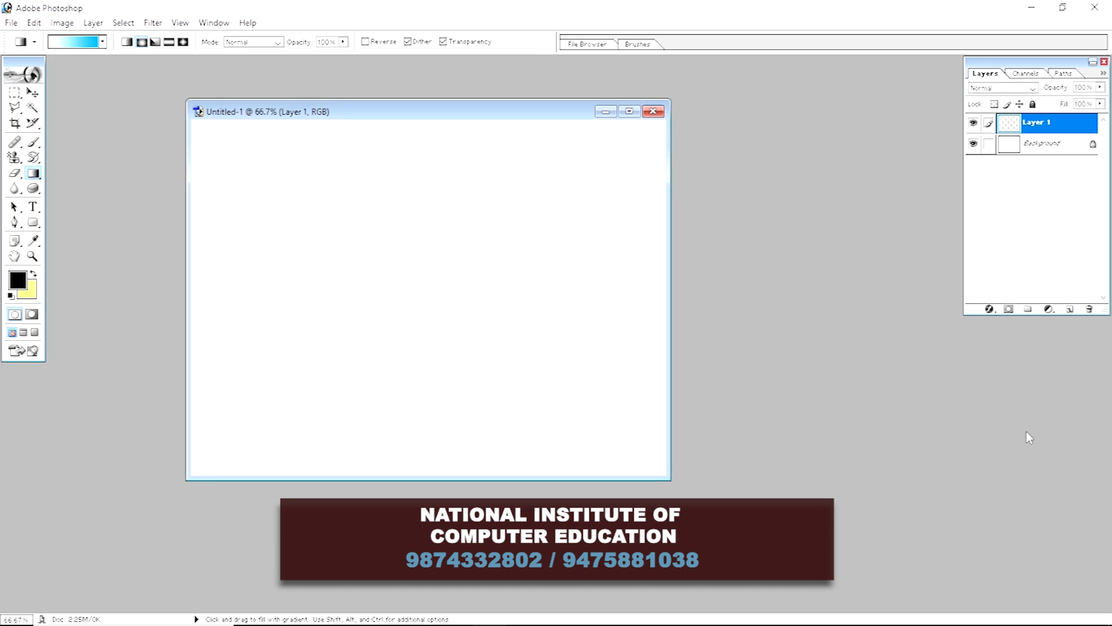
- Replace the Gradient tool's presets with the Color Harmonies 1 set and choose the orange, blue, magenta and yellow gradient
left_click(33, 176)
left_click(88, 172)
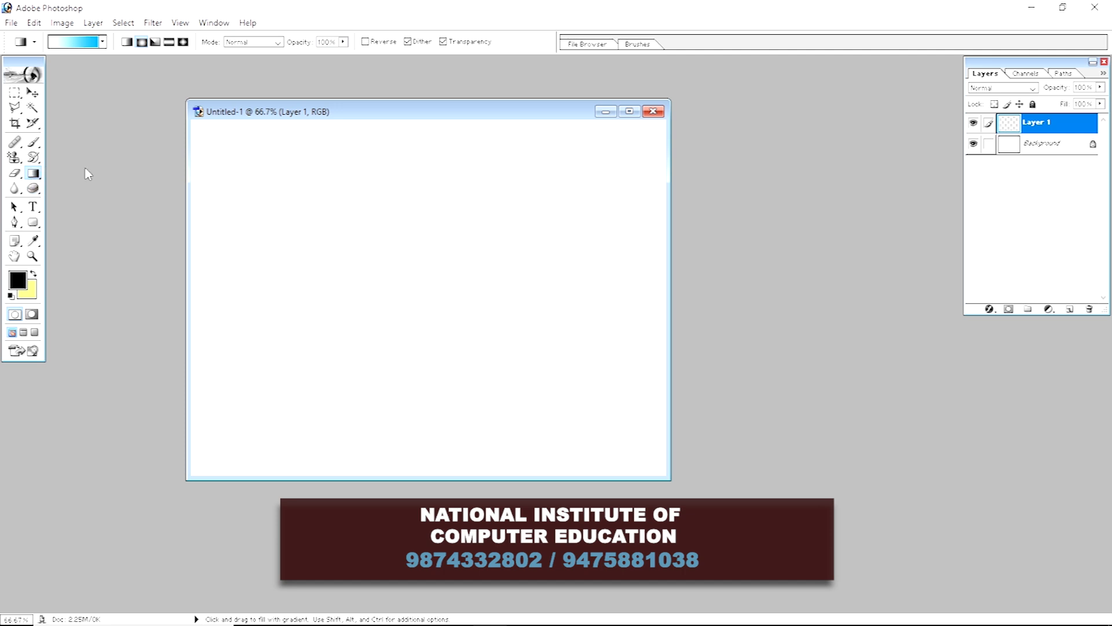
left_click(103, 42)
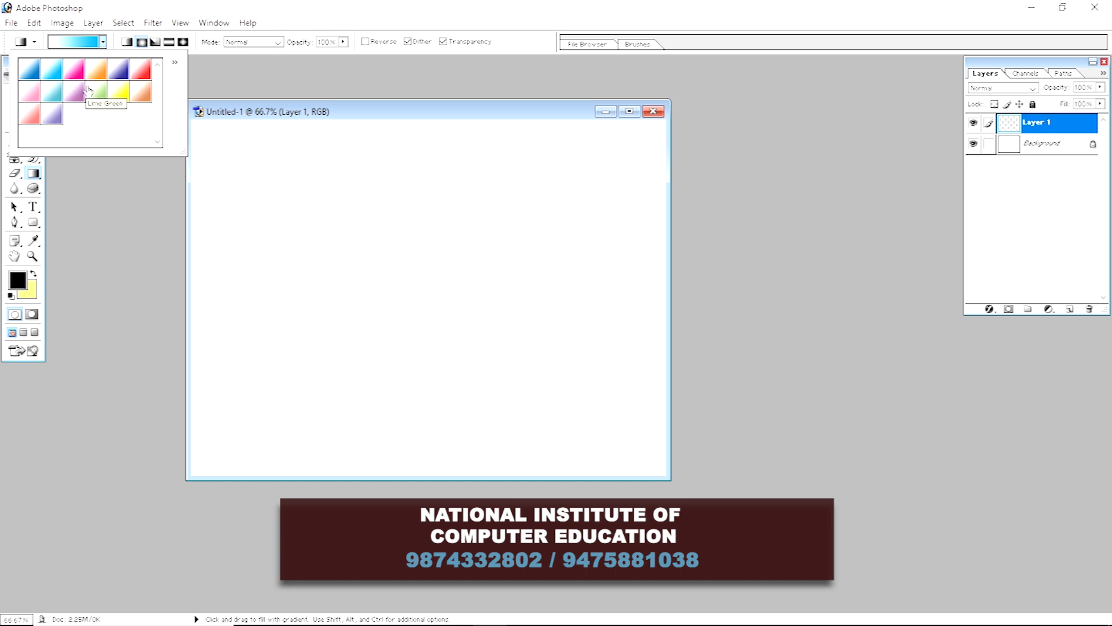
left_click(175, 64)
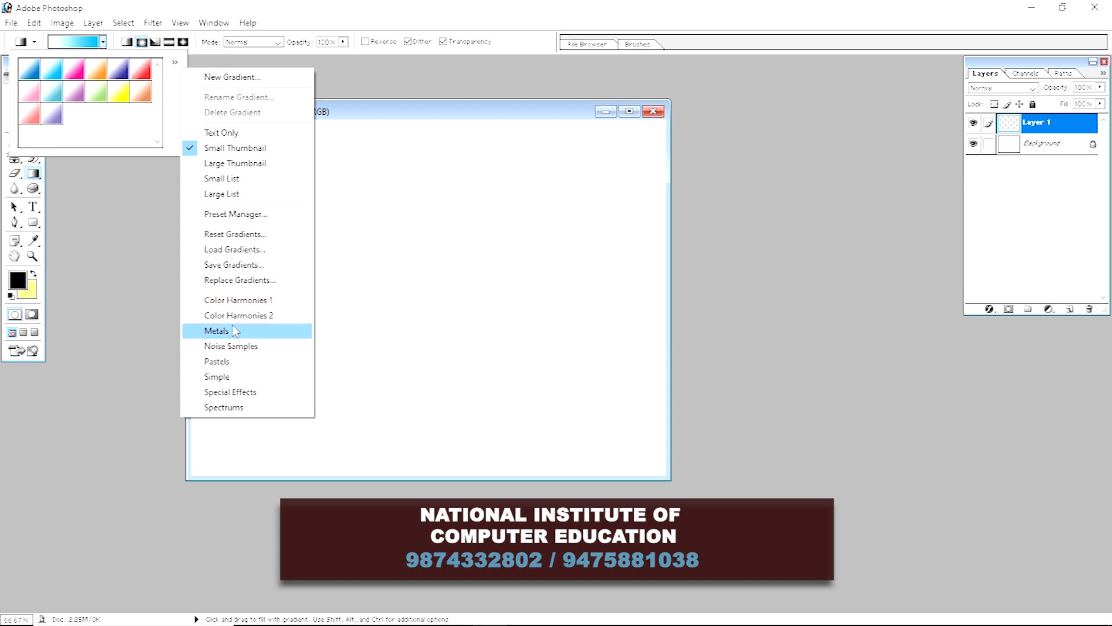
left_click(232, 300)
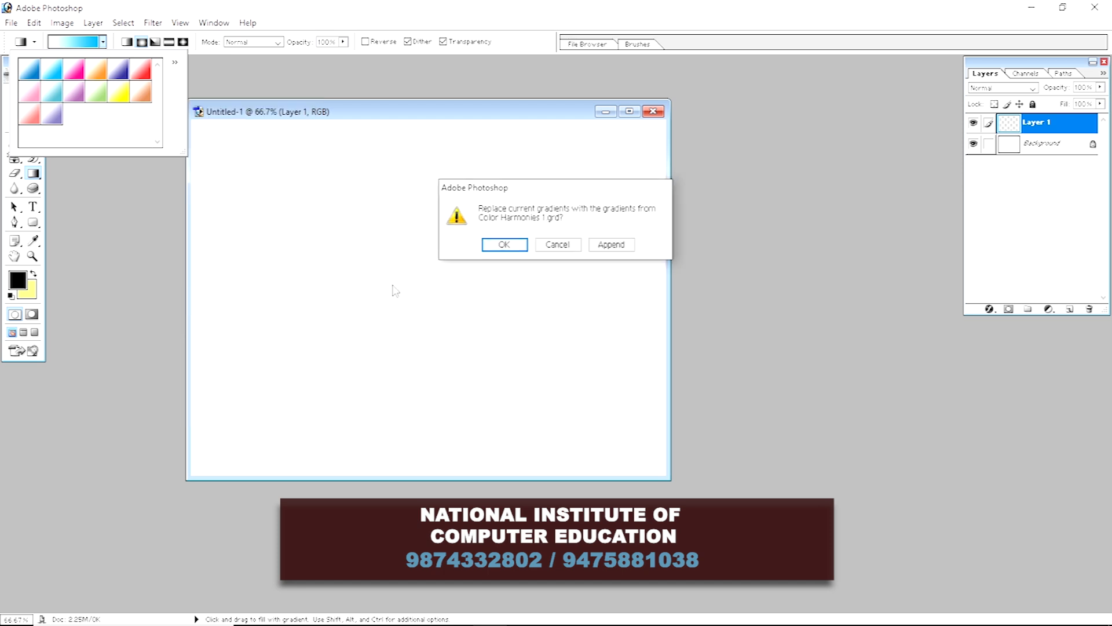
left_click(502, 244)
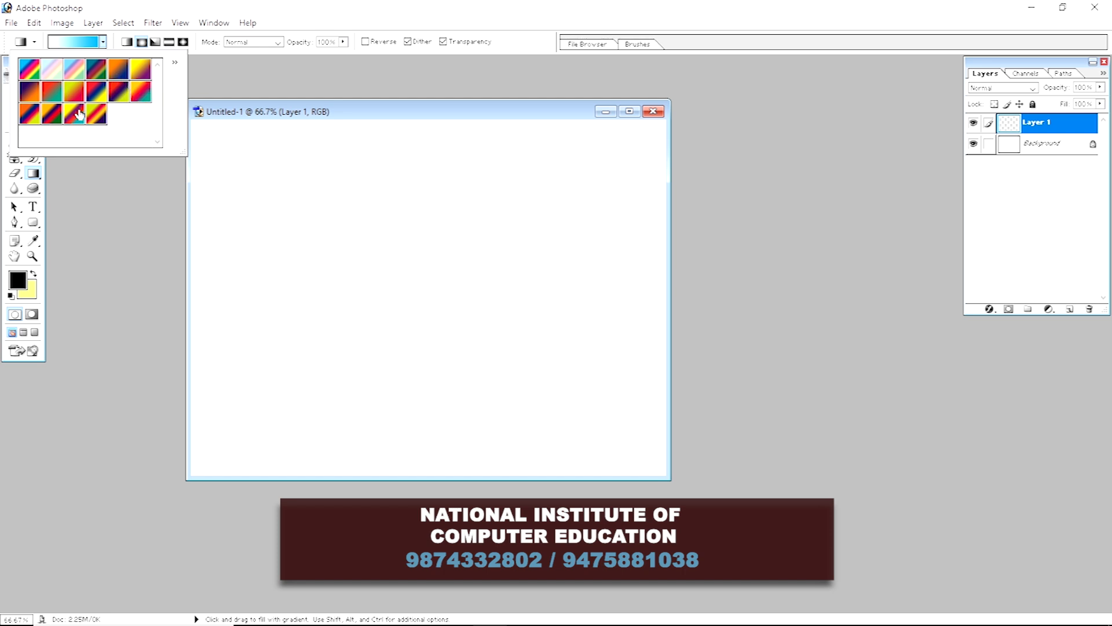
left_click(27, 117)
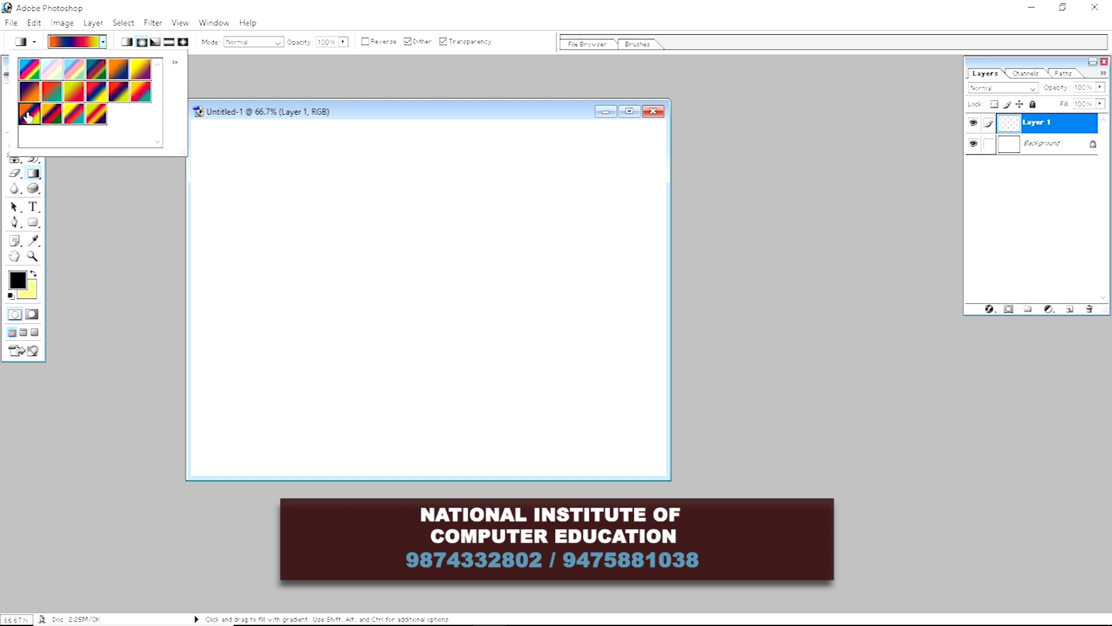
left_click(343, 116)
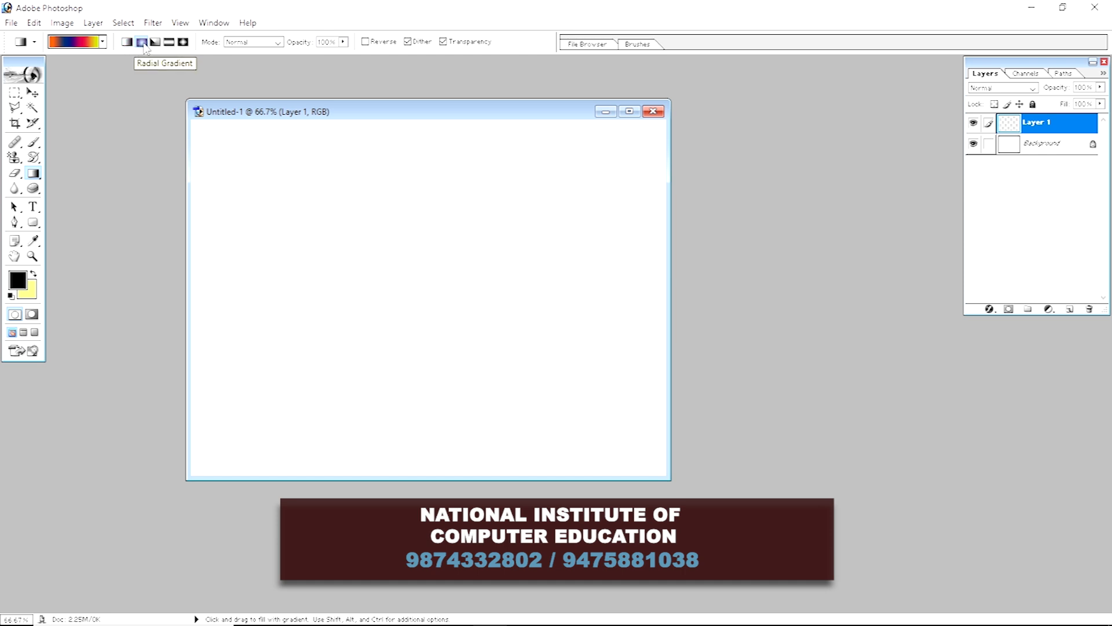
- Fill Layer 1 with a diamond gradient, redrawing it from just below the canvas centre to the upper-right corner
left_click(183, 43)
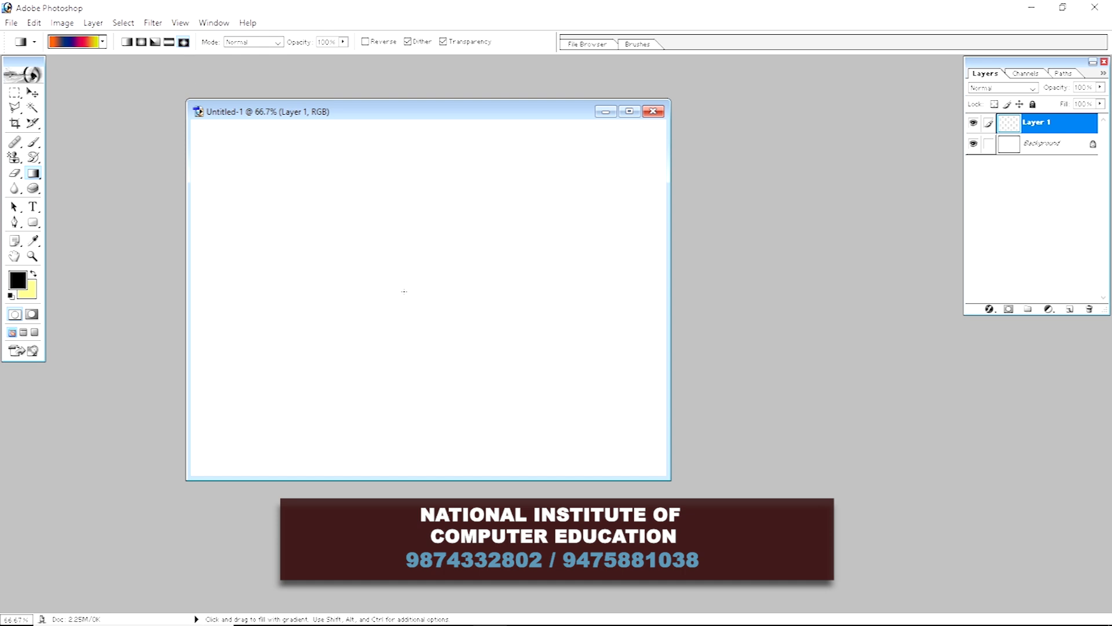
left_click_drag(403, 291, 665, 115)
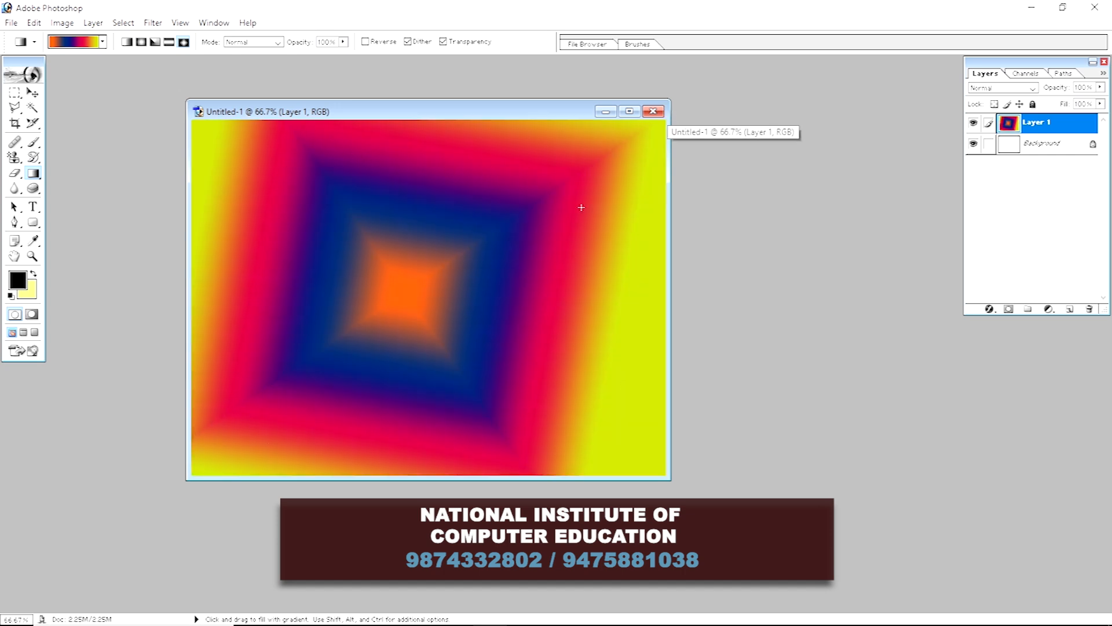
left_click_drag(431, 330, 661, 107)
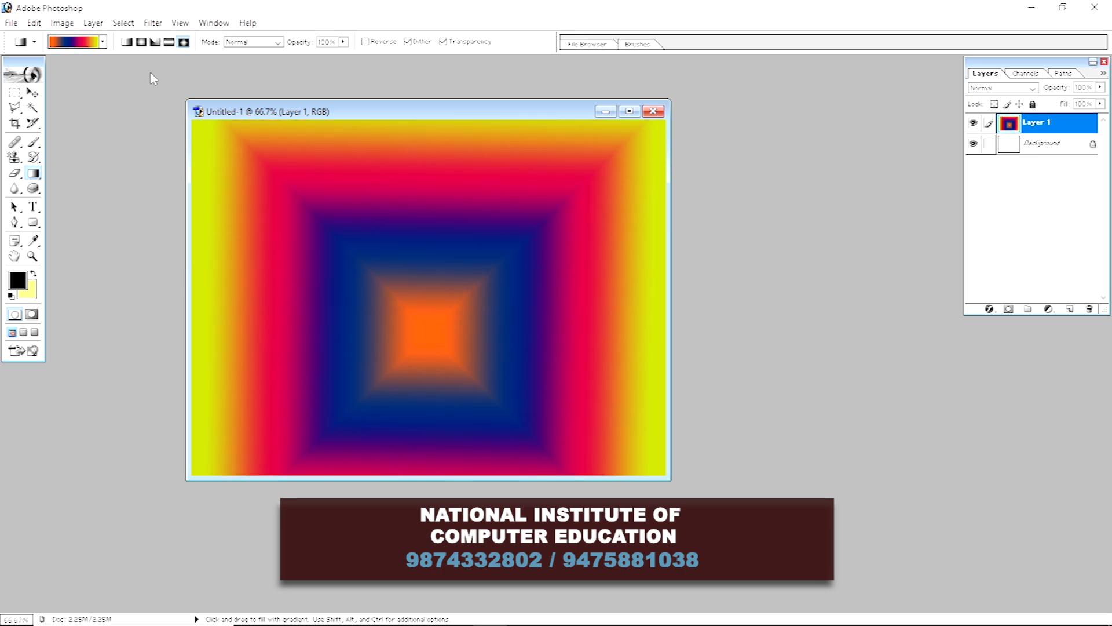
- Refill Layer 1 with a radial gradient running from the canvas centre to the upper-right corner
left_click(141, 44)
left_click_drag(415, 286, 671, 104)
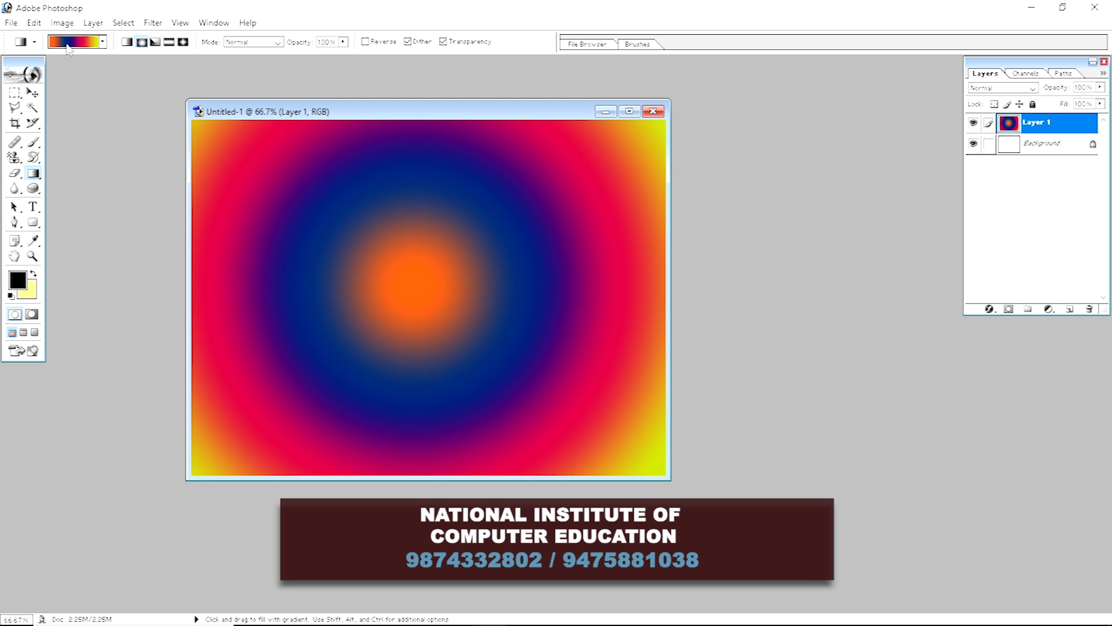
- Replace the gradient presets with the Simple set and fill Layer 1 radially from the centre with the Blue preset
left_click(103, 41)
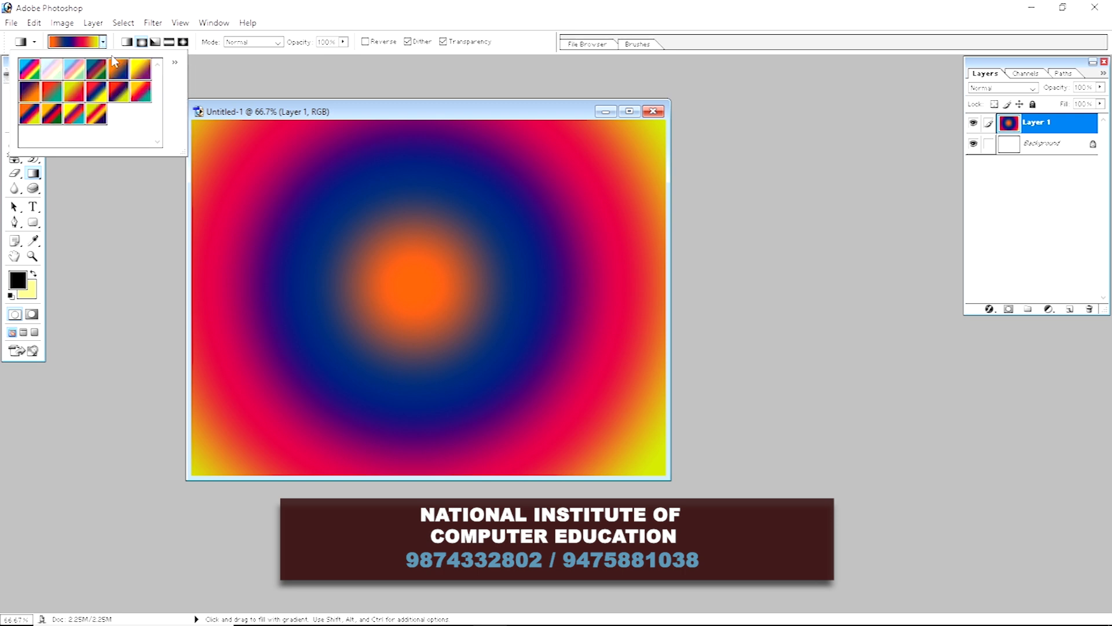
left_click(176, 61)
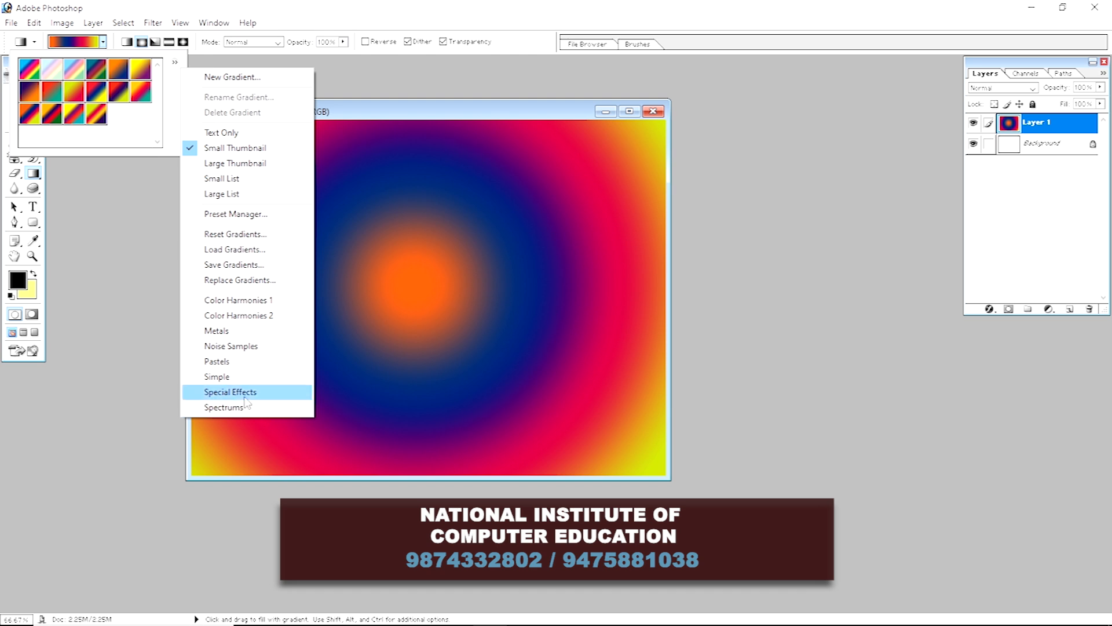
left_click(232, 378)
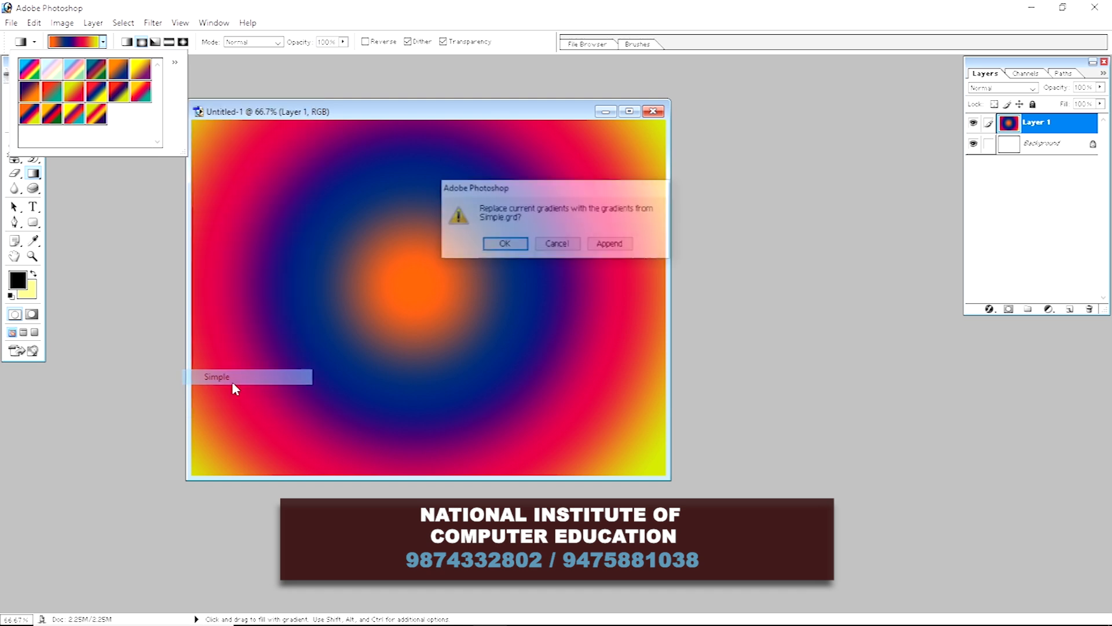
left_click(490, 244)
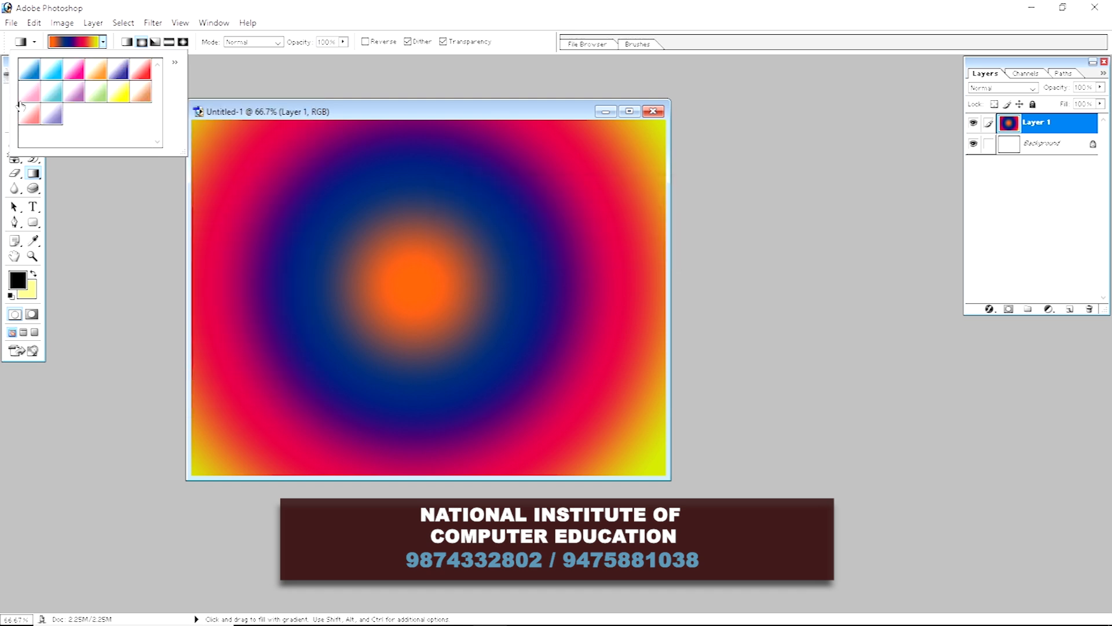
left_click(27, 69)
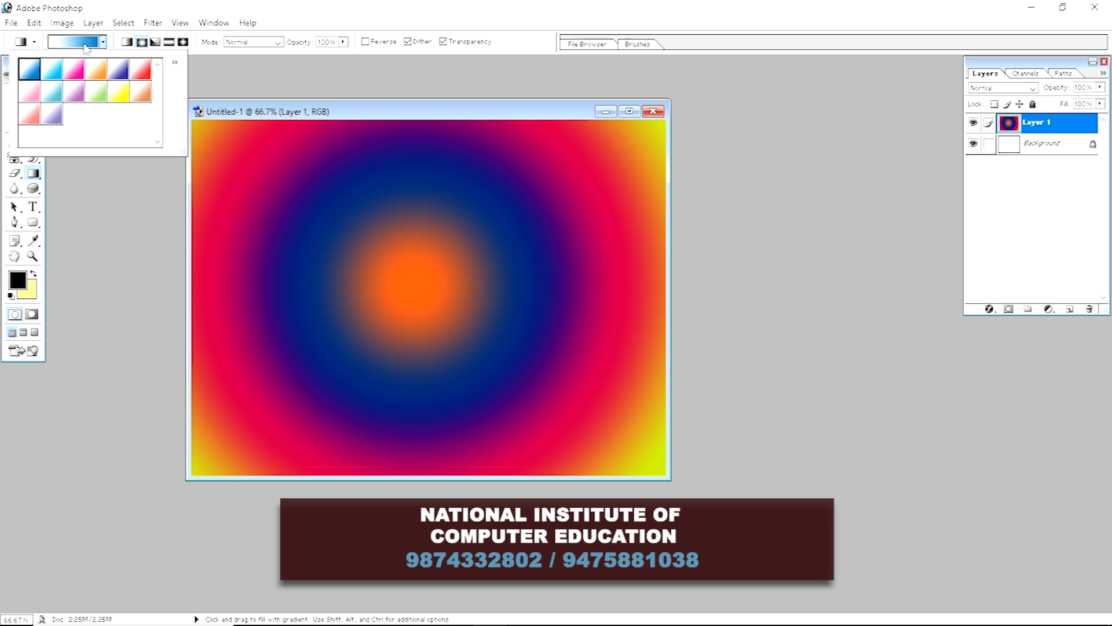
left_click_drag(438, 297, 626, 87)
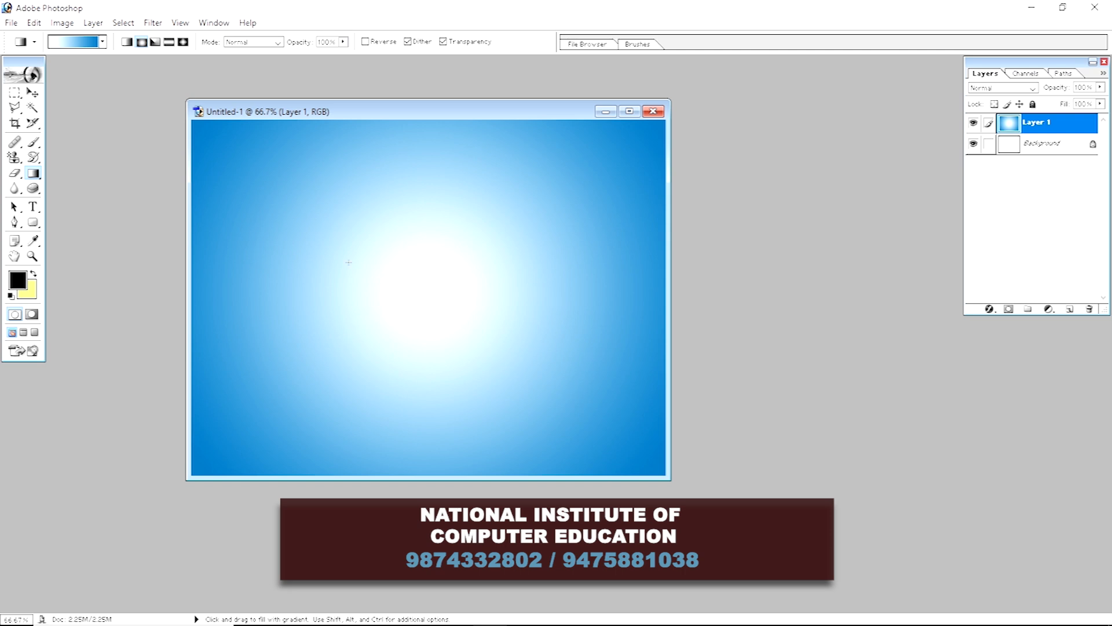
- Edit the Blue gradient and set its starting colour stop to light blue 24A1C5
left_click(73, 42)
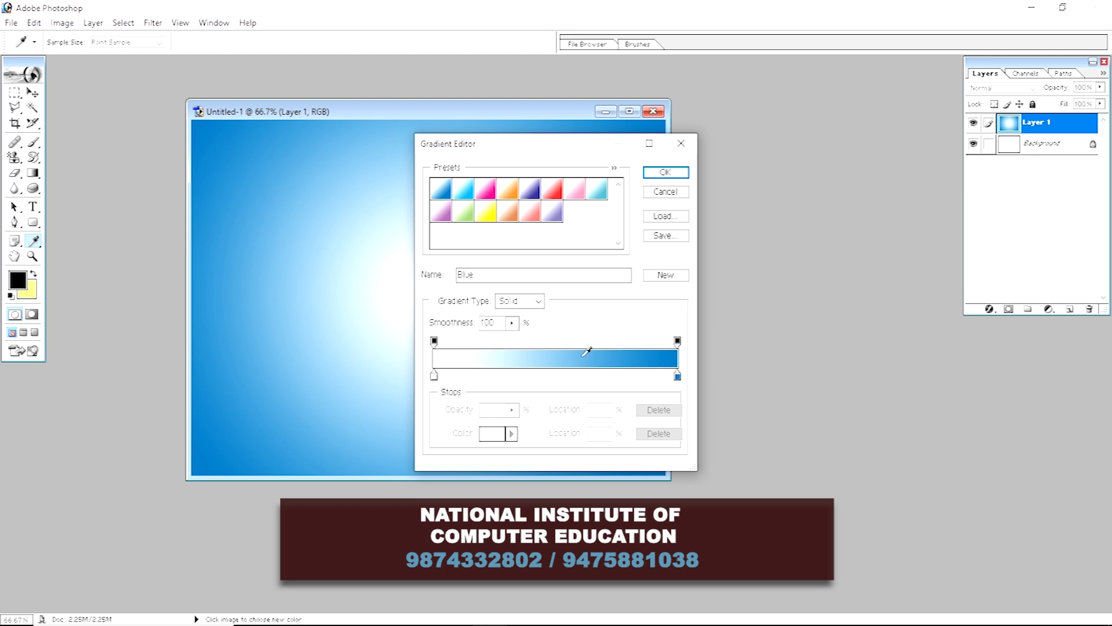
left_click(434, 375)
left_click(490, 435)
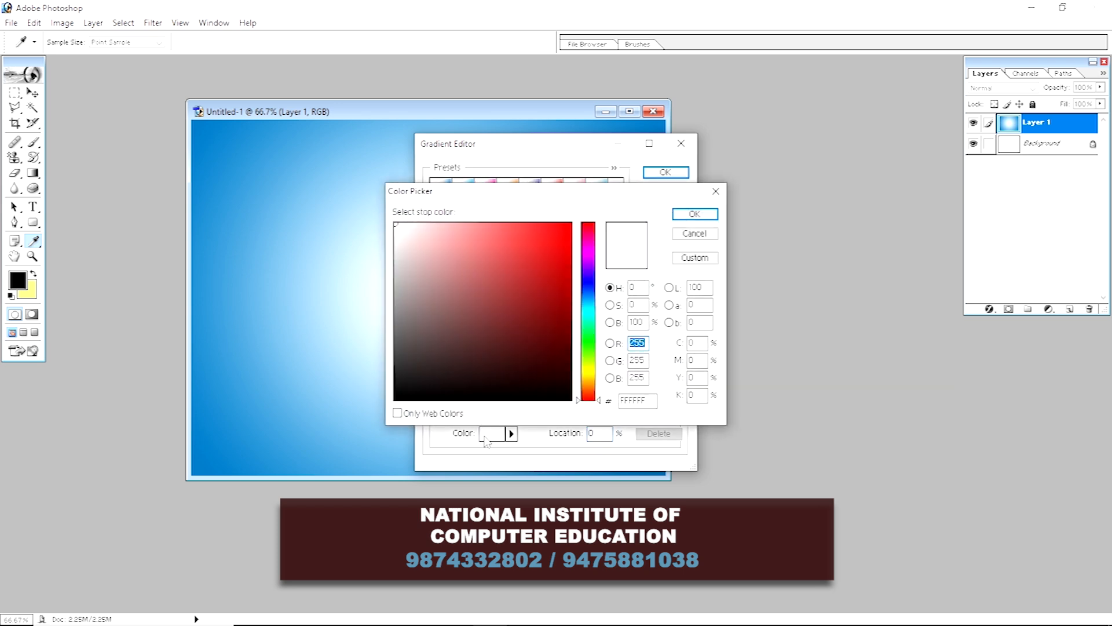
left_click_drag(590, 306, 589, 305)
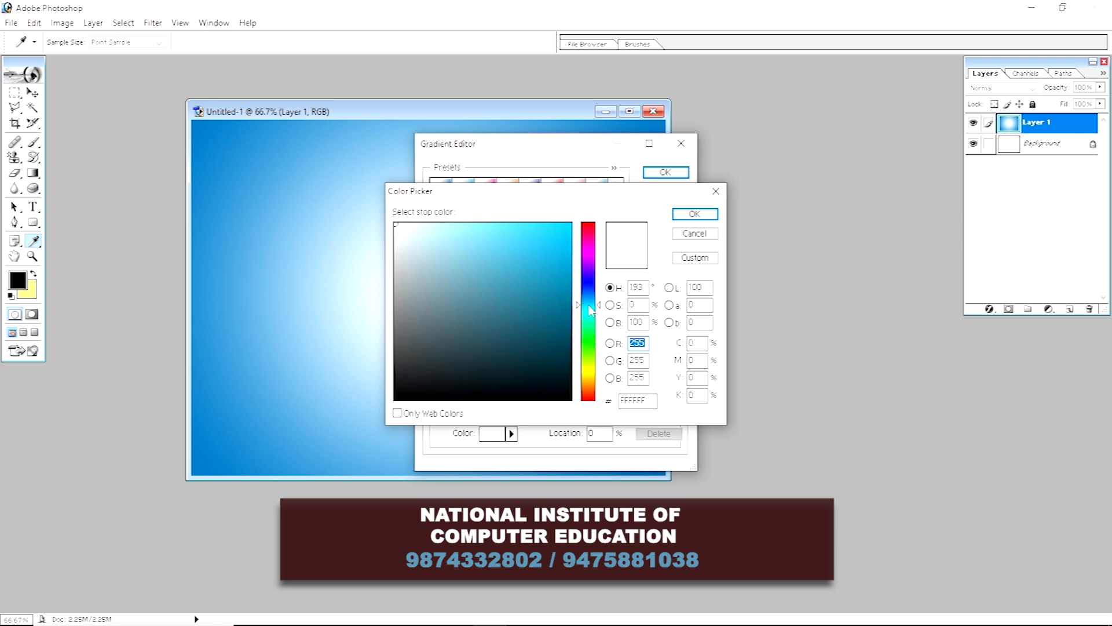
left_click_drag(532, 262, 540, 263)
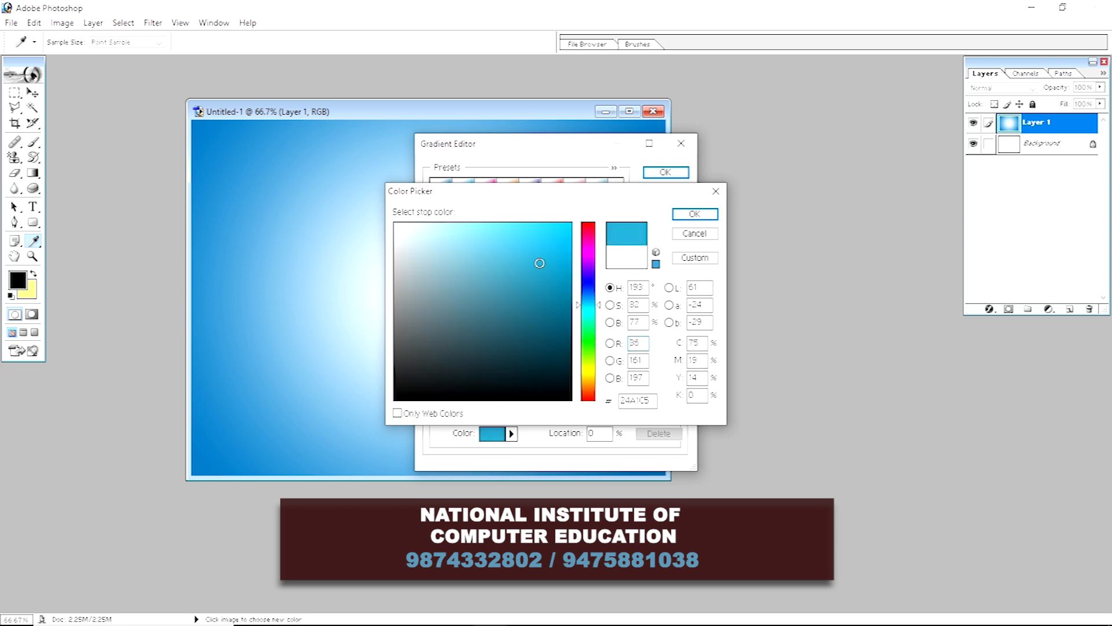
left_click(694, 214)
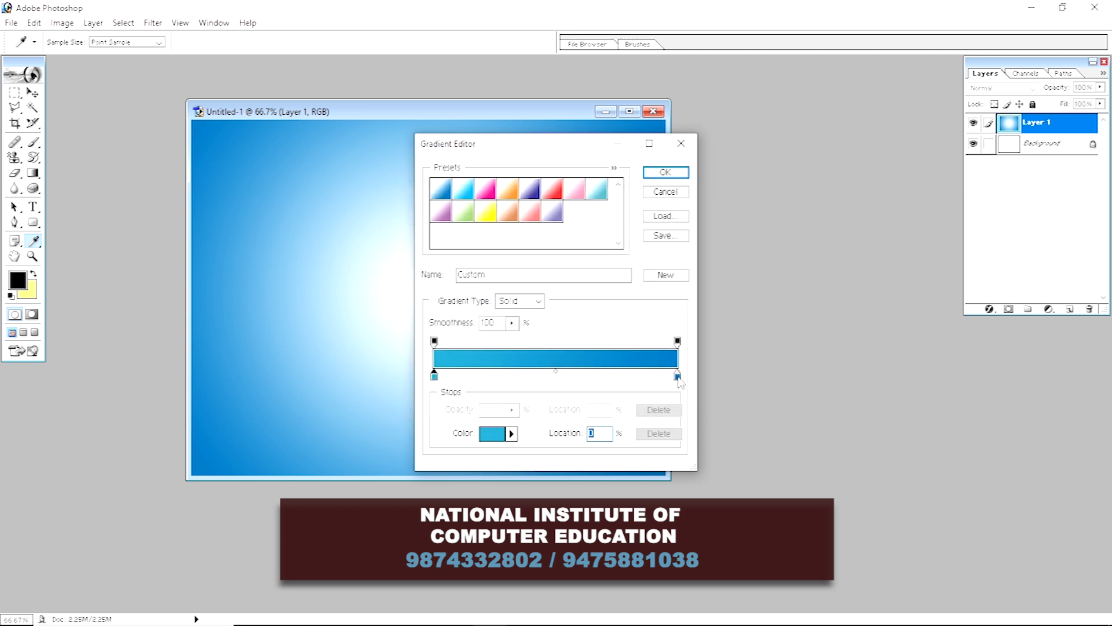
- Set the gradient's ending colour stop to dark blue 125278
left_click(678, 377)
left_click(492, 432)
left_click_drag(560, 281, 546, 326)
left_click(695, 214)
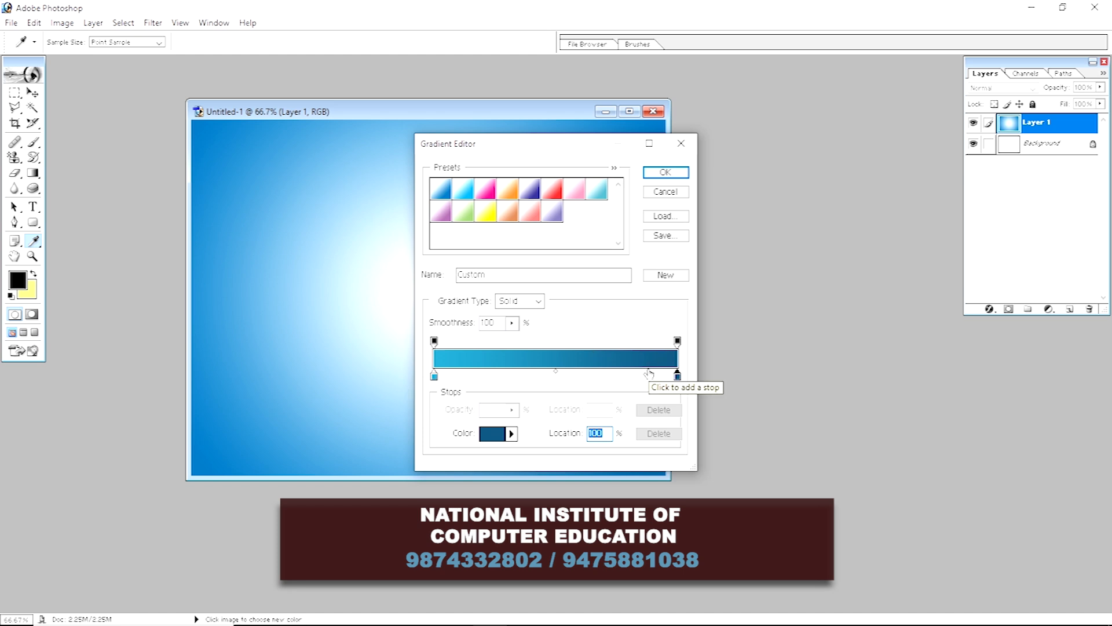
- Add an intermediate colour stop in a darker, muted blue and position it at 44% along the gradient
left_click(482, 374)
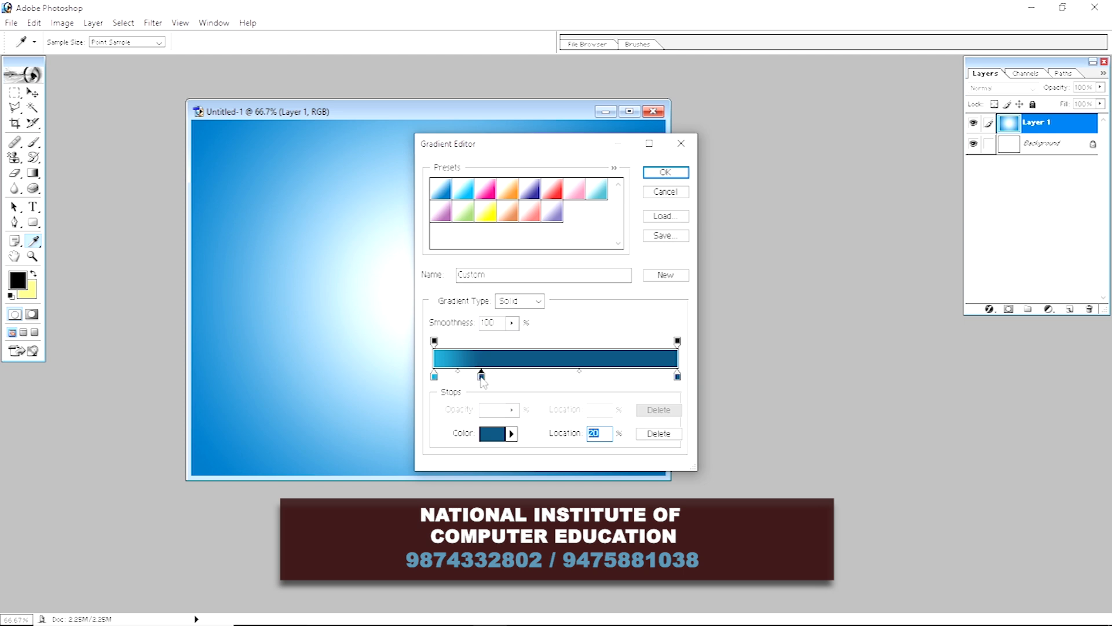
left_click(494, 433)
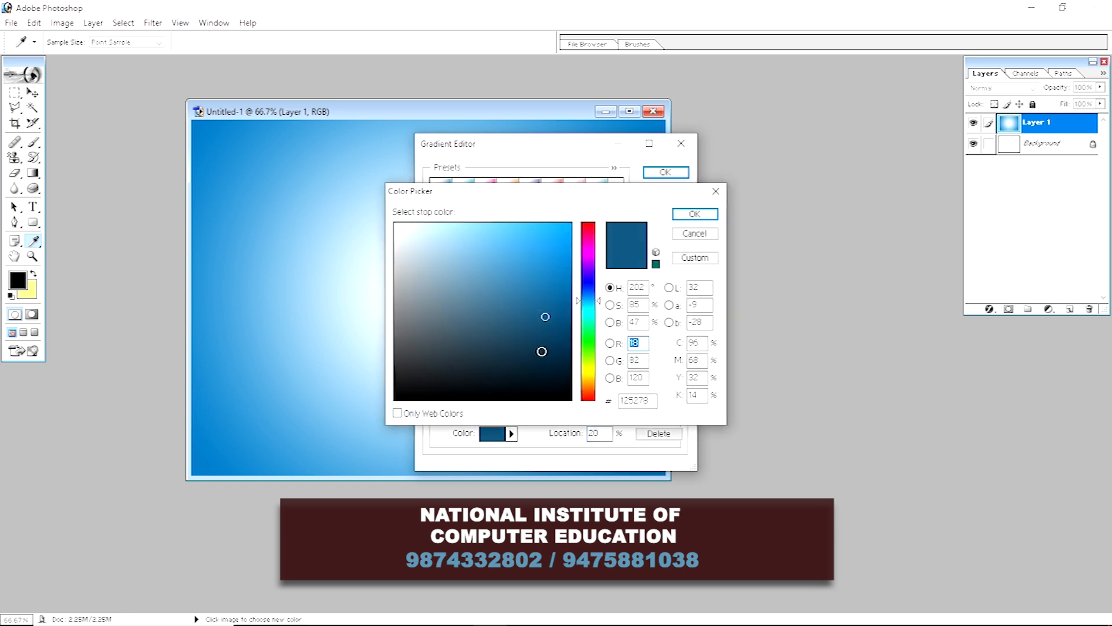
left_click(522, 334)
left_click(694, 214)
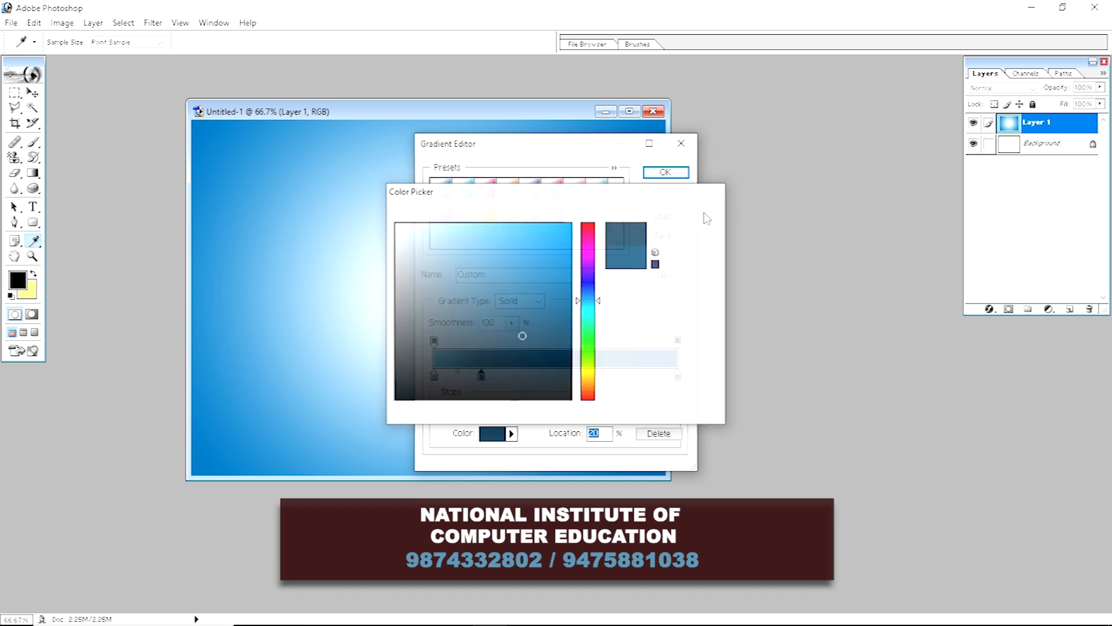
left_click_drag(482, 375, 540, 377)
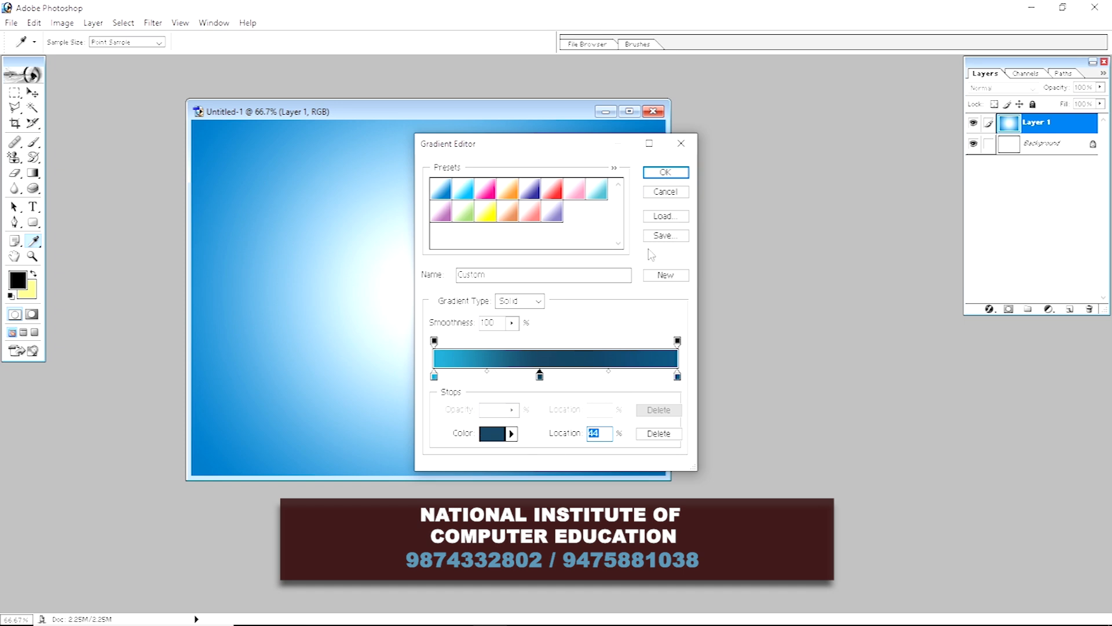
- Accept the custom gradient and fill Layer 1 radially with it from the canvas centre to the upper-right corner
left_click(664, 174)
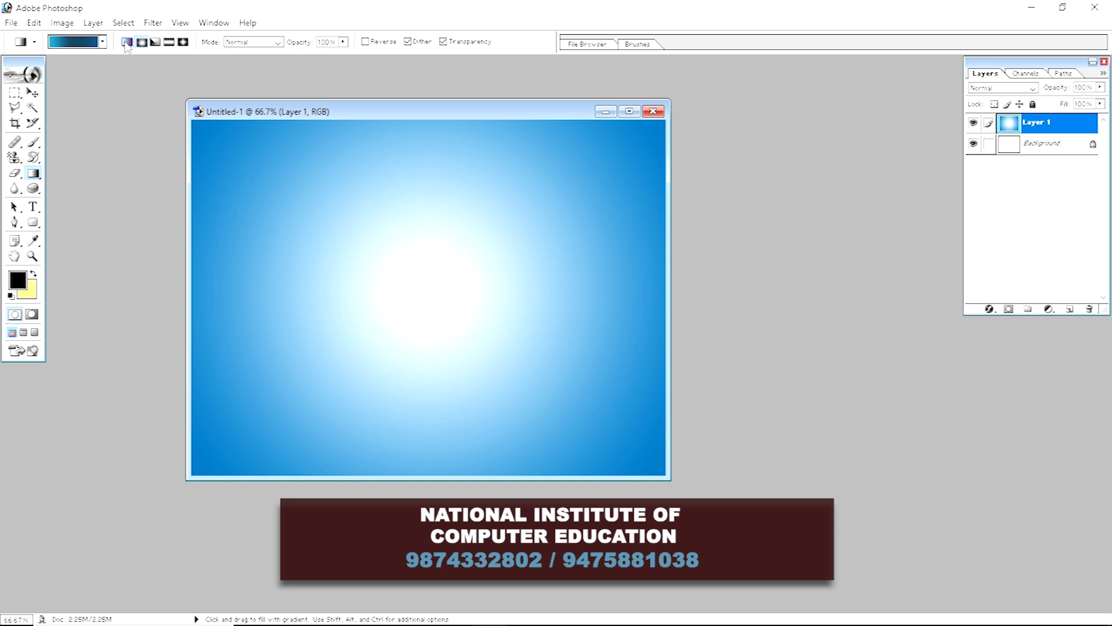
left_click_drag(421, 293, 660, 123)
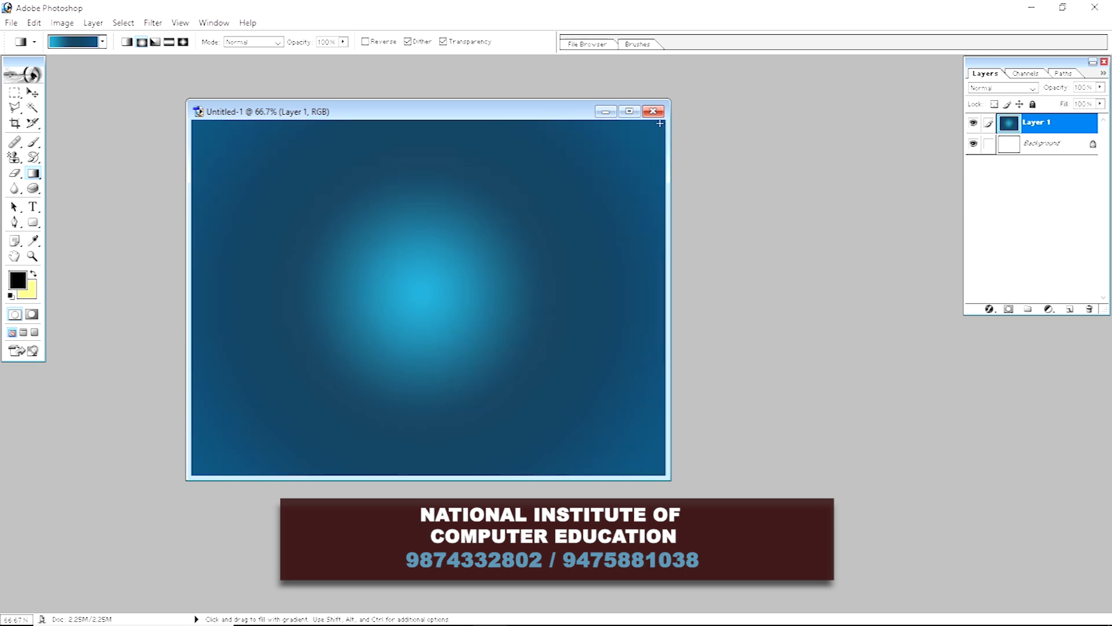